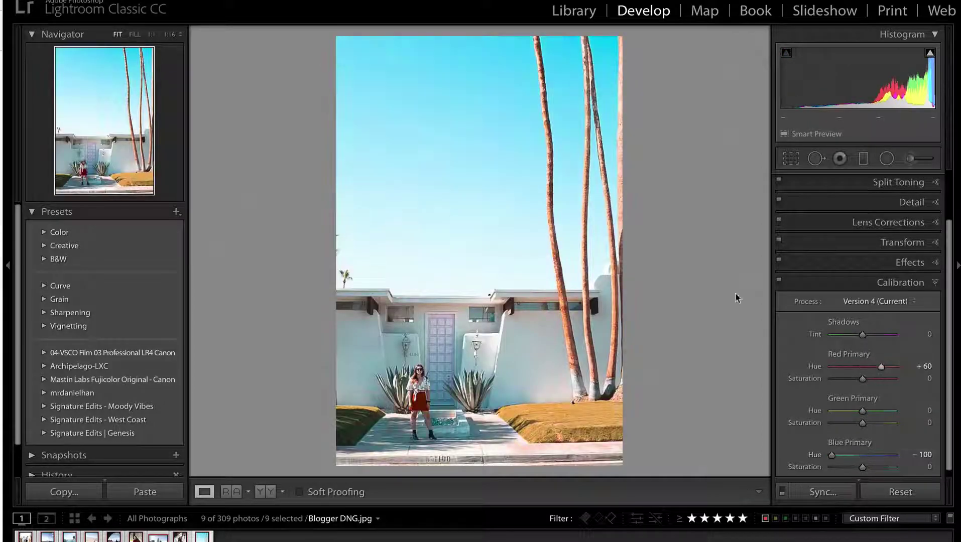
Zero the Calibration Red and Blue Primary Hue sliders on the palm-house photo
click(902, 218)
click(797, 243)
drag(863, 325, 850, 326)
click(836, 242)
click(894, 240)
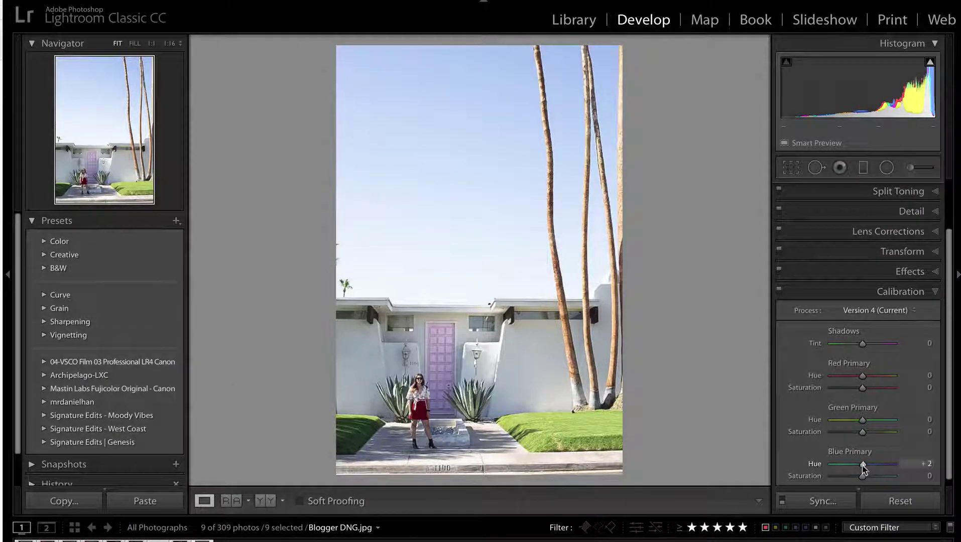
Drag Calibration Blue Primary Hue to -100 and Red Primary Hue to +60
drag(863, 469, 672, 464)
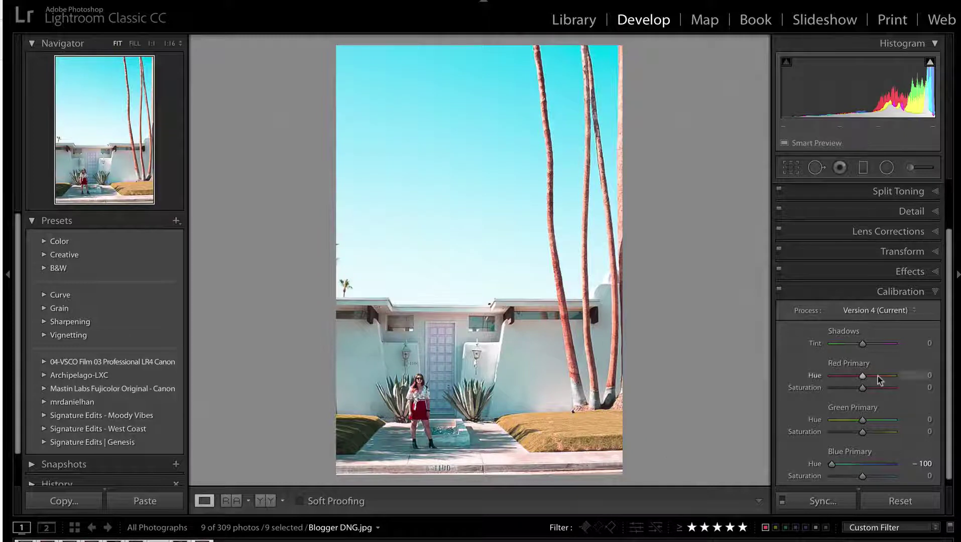
mouse_move(862, 375)
mouse_down()
mouse_move(959, 375)
mouse_move(882, 375)
mouse_up()
scroll(854, 348, up, 3)
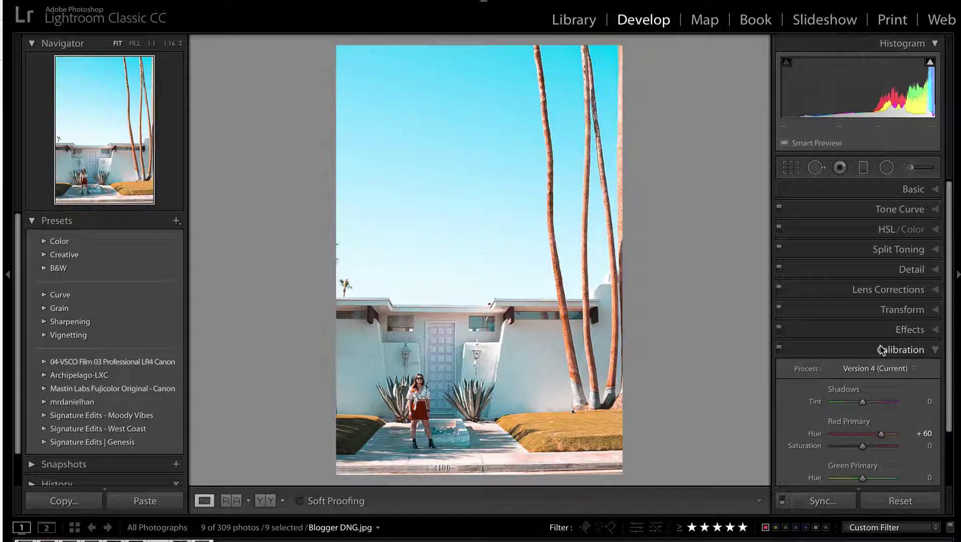
Shift the HSL Blue hue to -62 and Aqua hue to -61
click(889, 233)
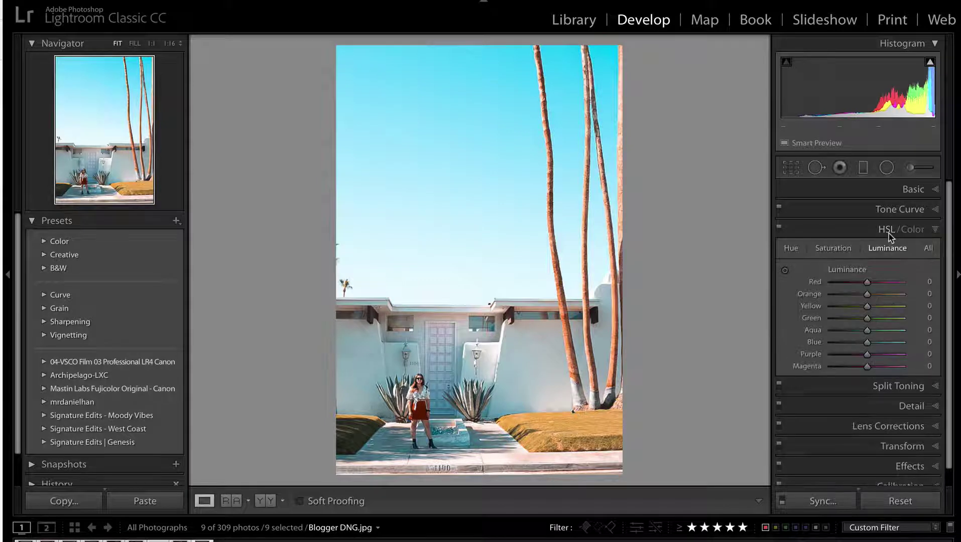
click(831, 250)
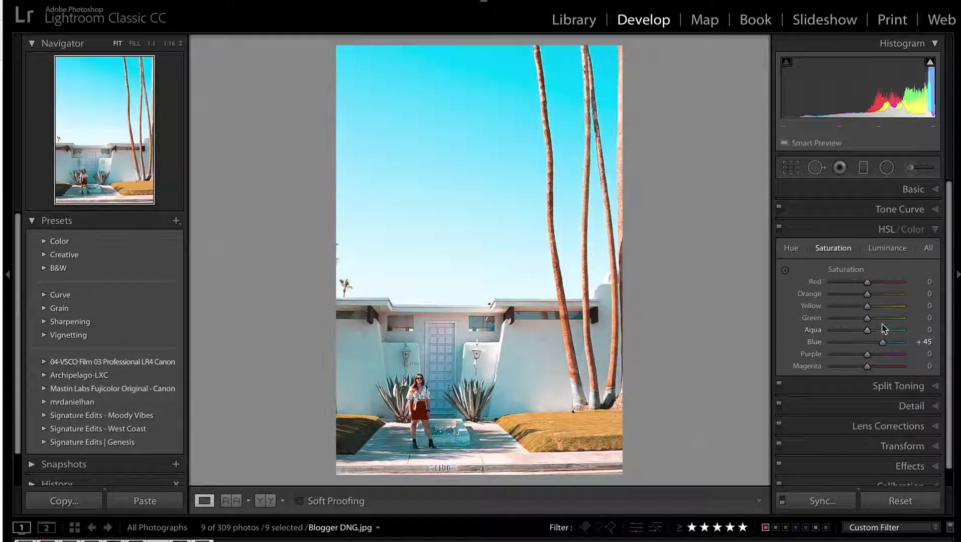
click(791, 250)
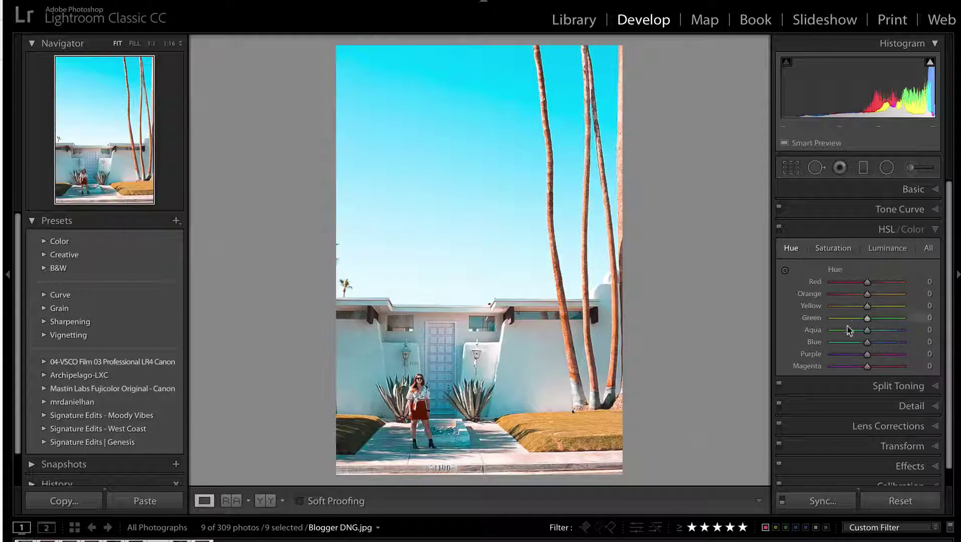
click(845, 342)
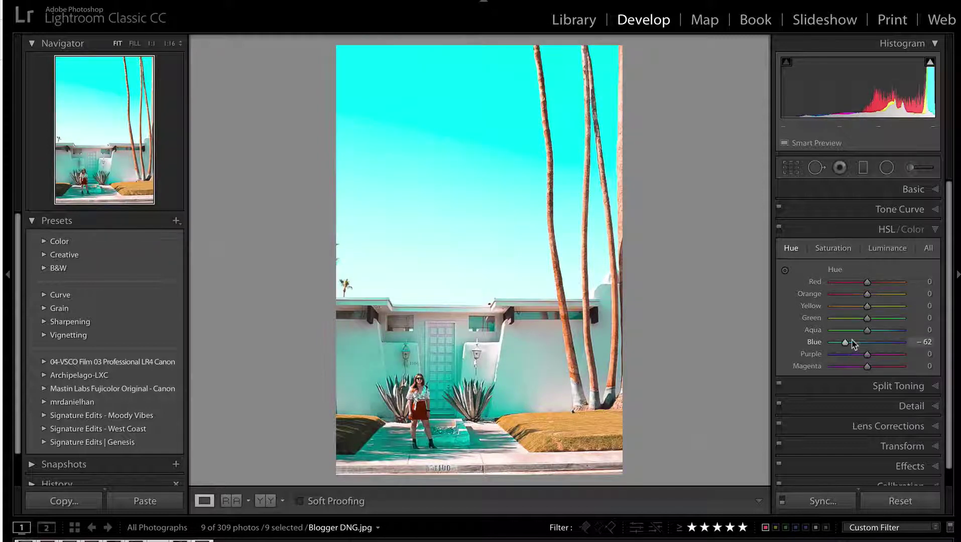
click(846, 330)
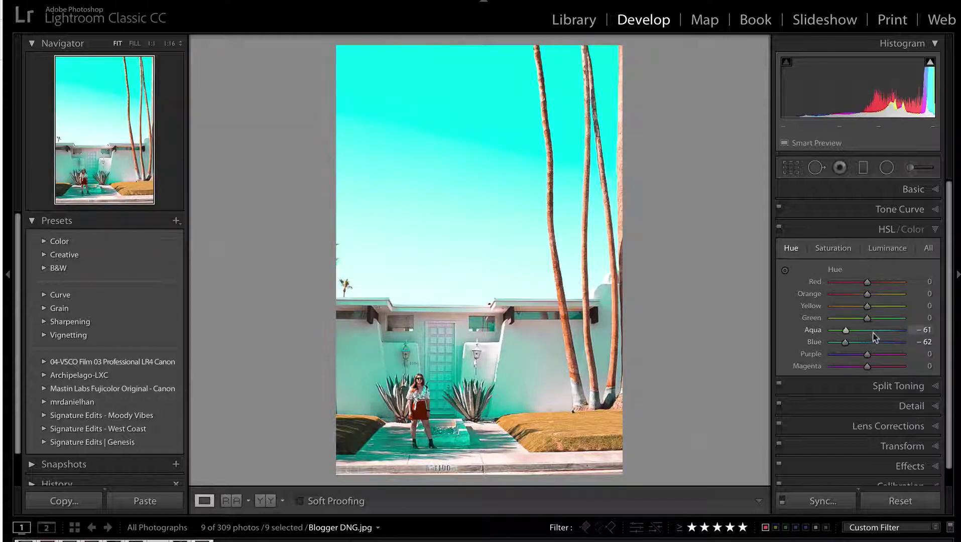
Raise Aqua and Blue saturation to +45 and Orange saturation to +4
click(842, 249)
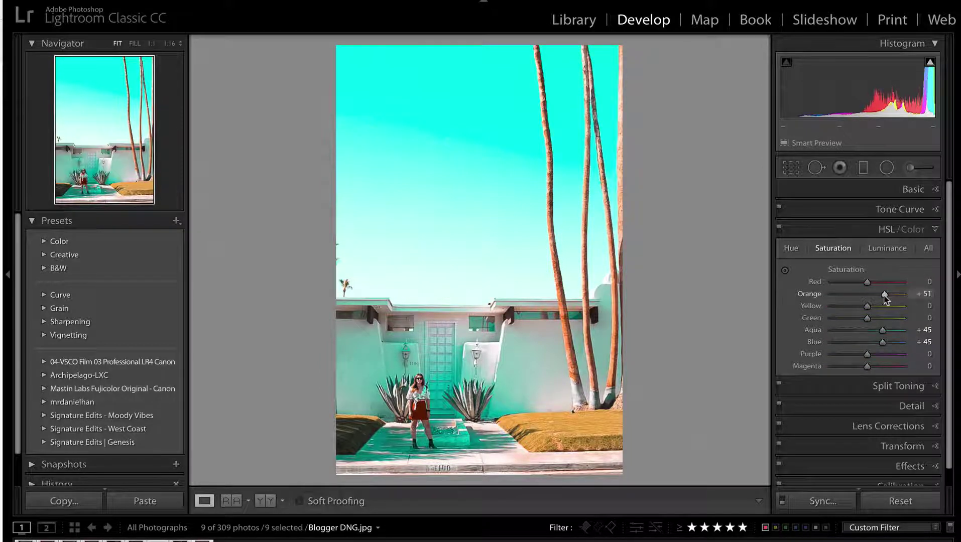
mouse_move(885, 298)
mouse_down()
mouse_move(935, 300)
mouse_move(769, 299)
mouse_move(933, 302)
mouse_move(872, 298)
mouse_up()
click(912, 386)
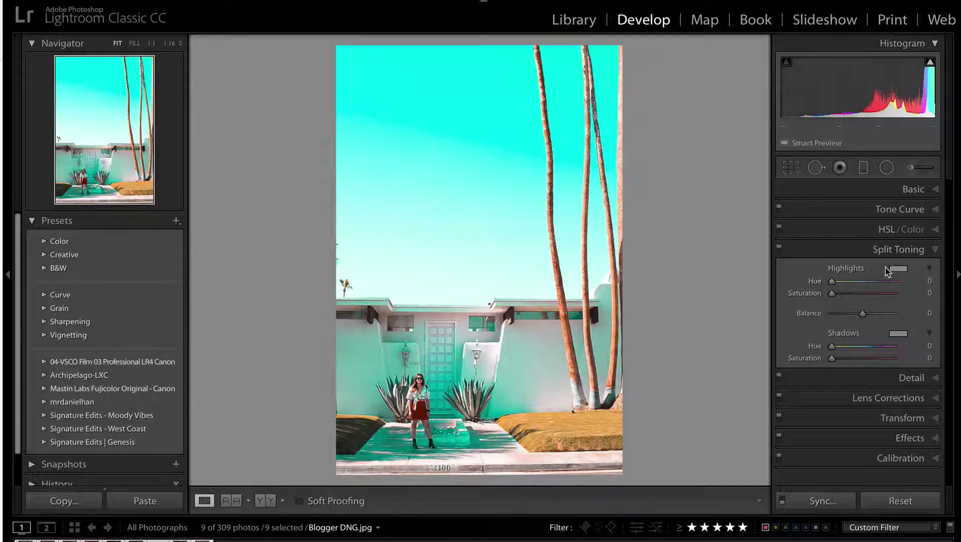
Split-tone highlights to hue 46, saturation 16 and shadows to hue 183, saturation 1, then copy the settings
drag(840, 285, 841, 286)
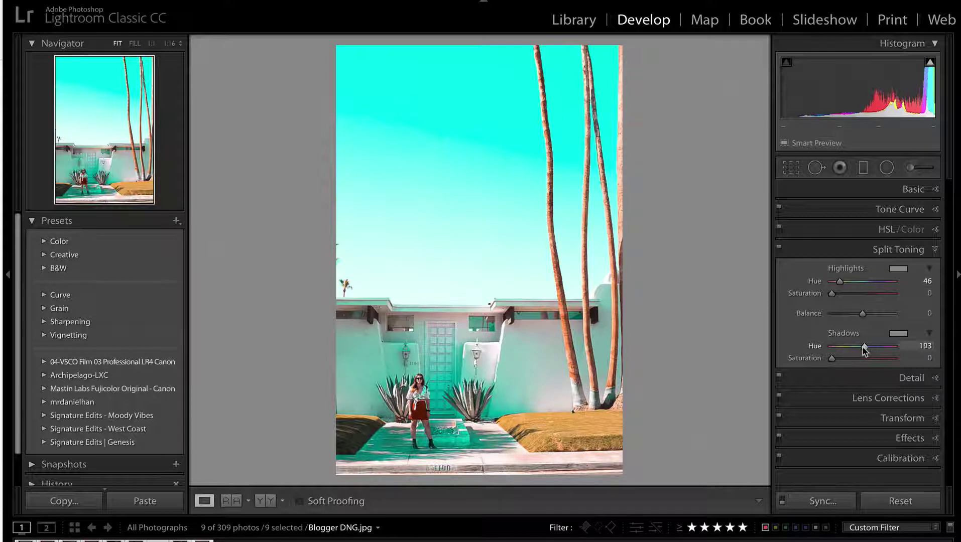
drag(832, 358, 854, 358)
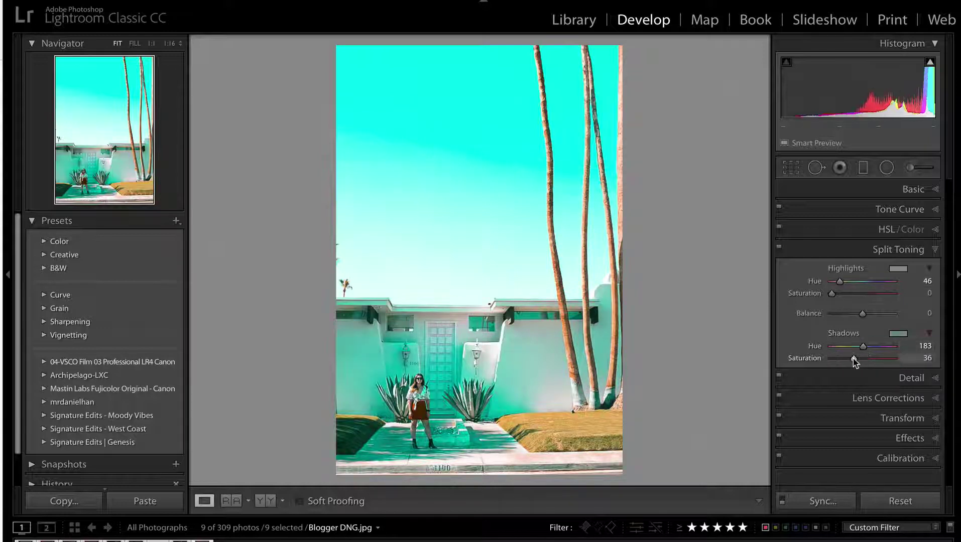
click(852, 294)
drag(854, 358, 833, 361)
drag(852, 294, 841, 294)
key(ctrl+shift+c)
Paste the copied grade onto the current photo and the portrait
key(Return)
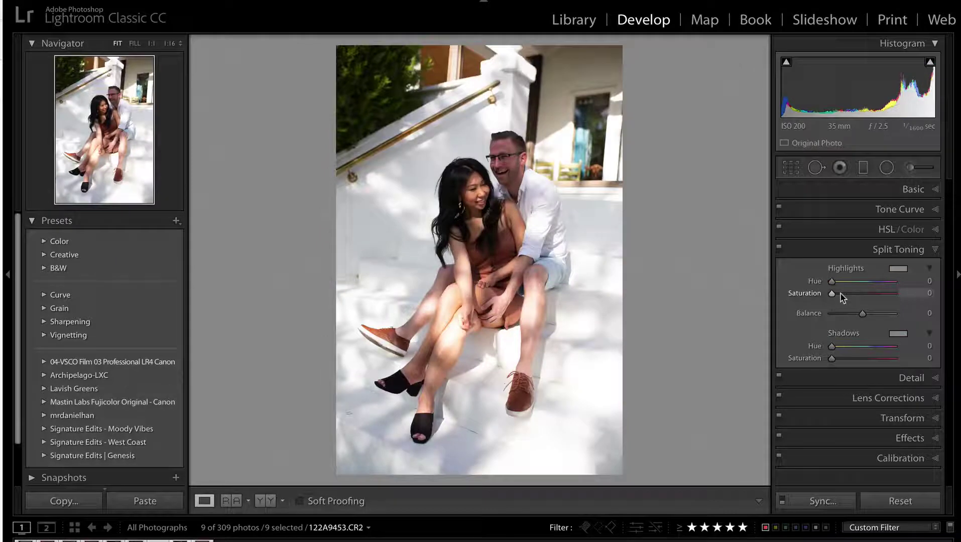
key(ctrl+shift+v)
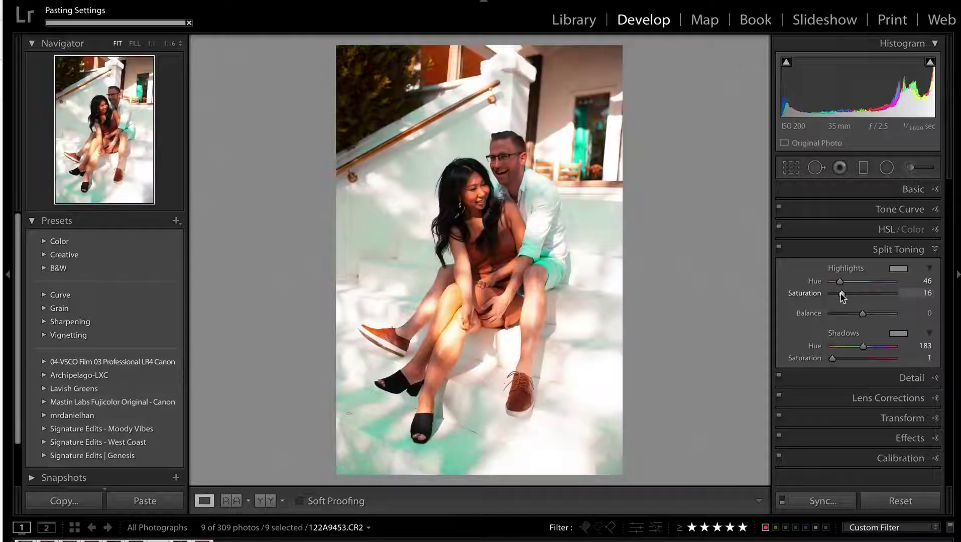
key(Right)
key(Right)
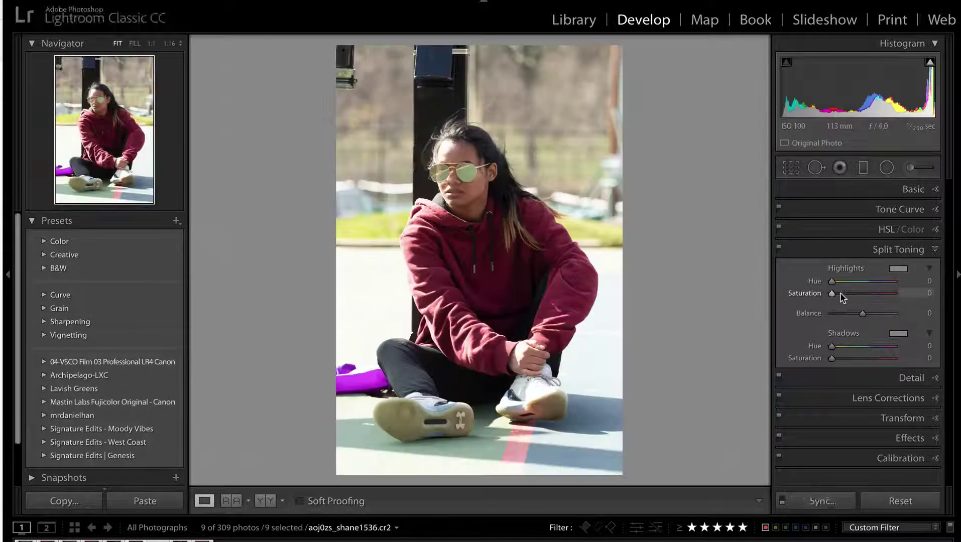
key(ctrl+shift+v)
key(Right)
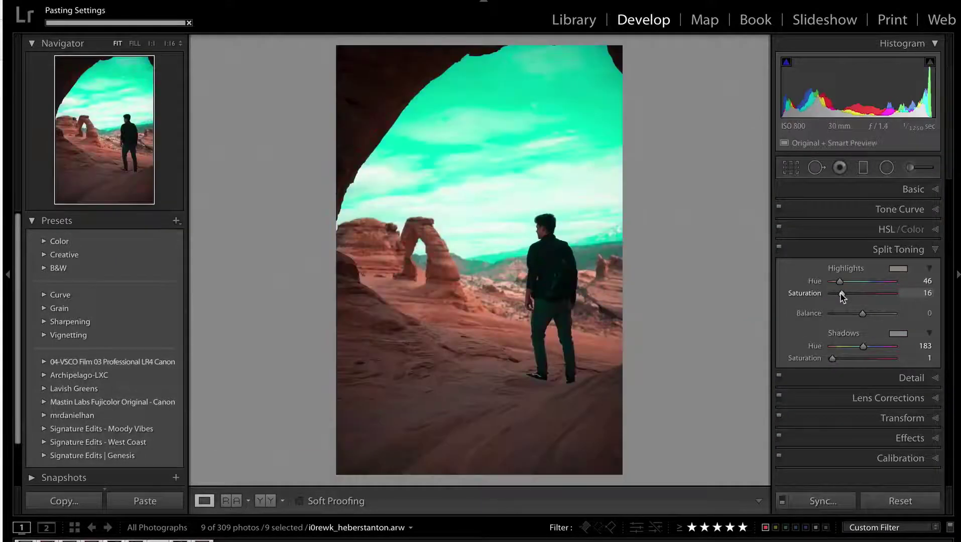
Reset the desert arch photo and paste the orange-and-teal grade onto it
key(shift+equal)
key(shift+minus)
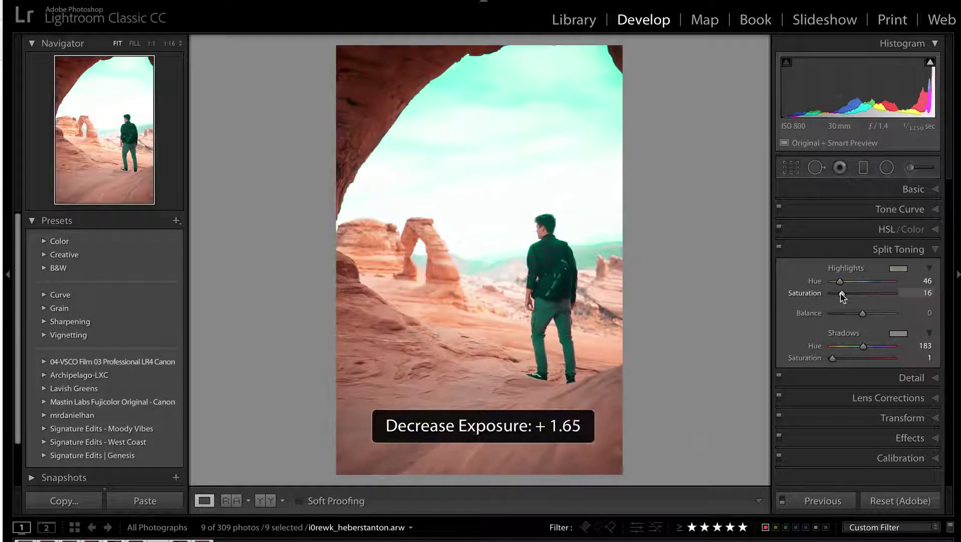
key(shift+minus)
key(shift+minus)
click(911, 505)
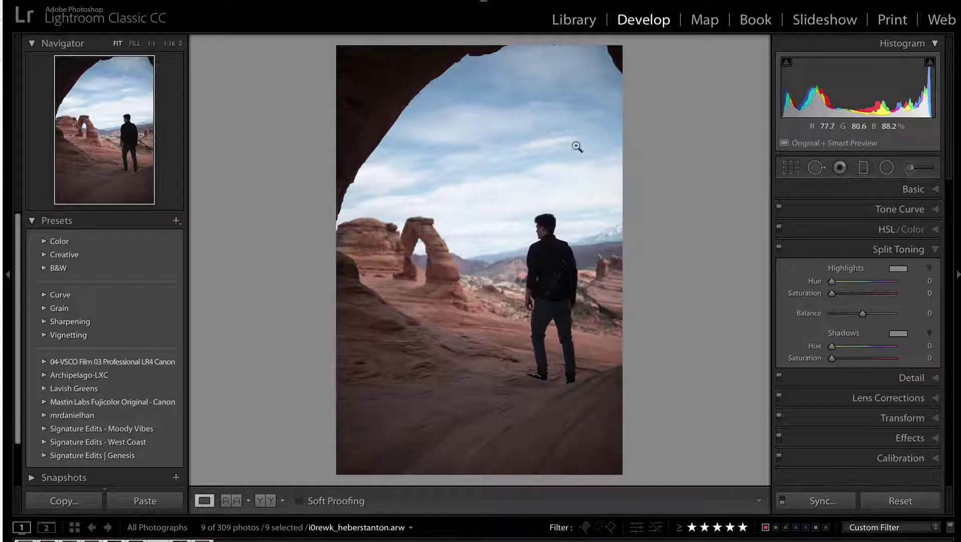
key(ctrl+shift+v)
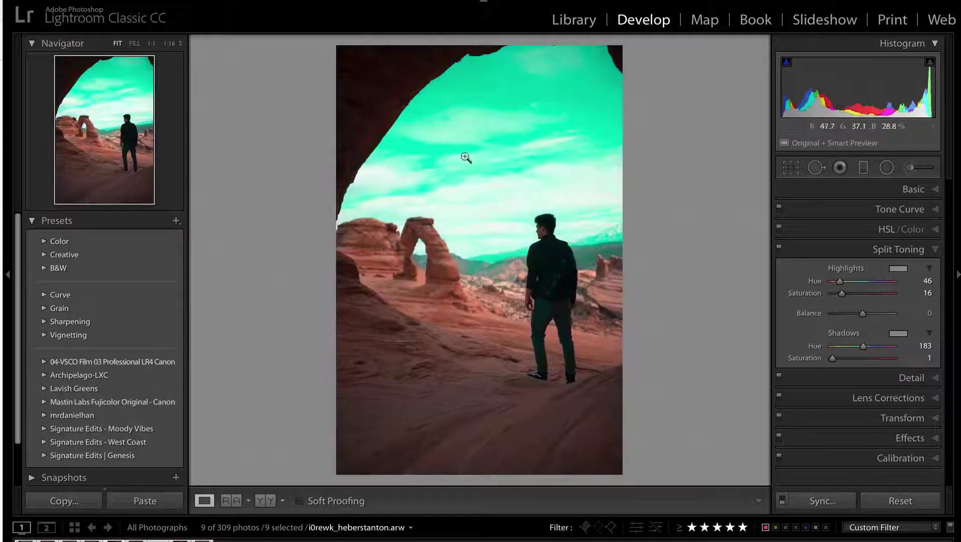
Set the arch photo's HSL Blue and Aqua luminance to -32, exposure at +0.99
click(897, 234)
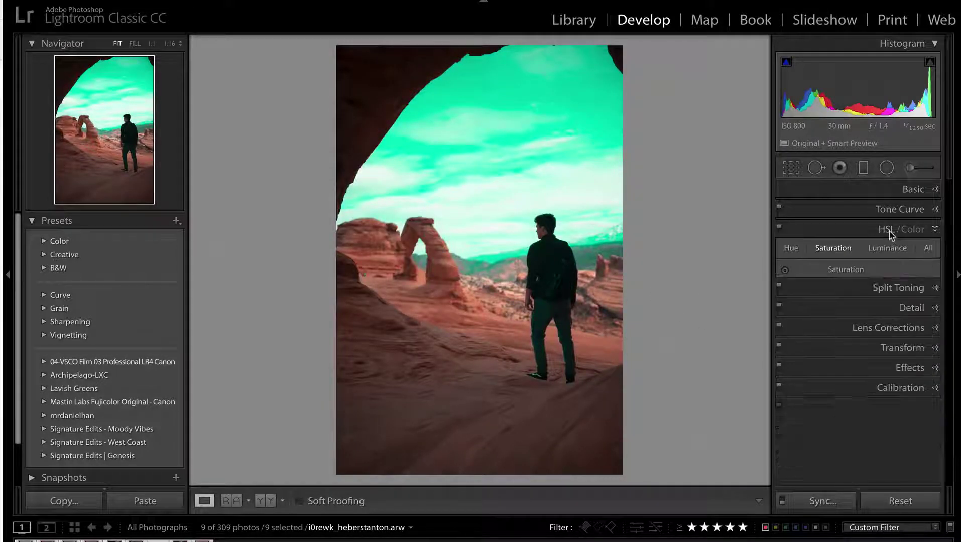
click(892, 249)
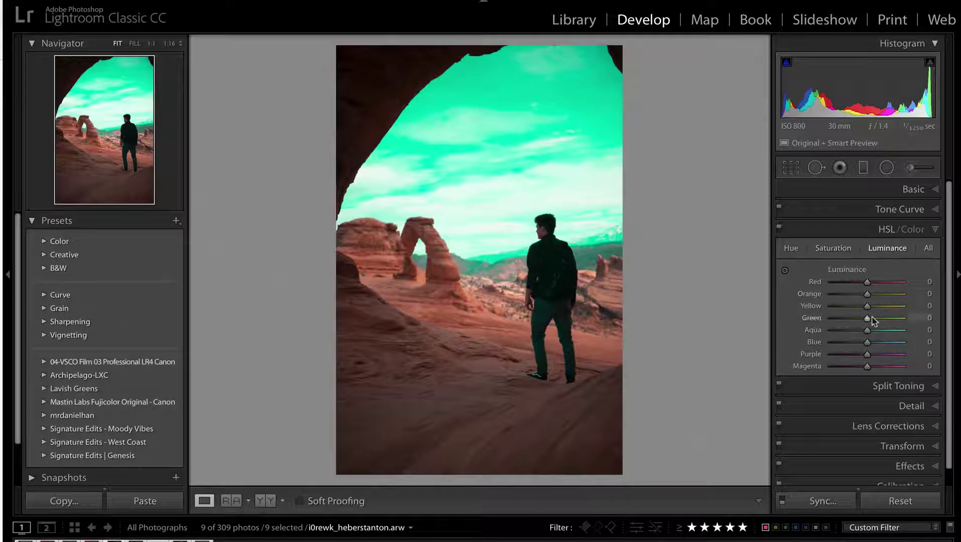
click(843, 343)
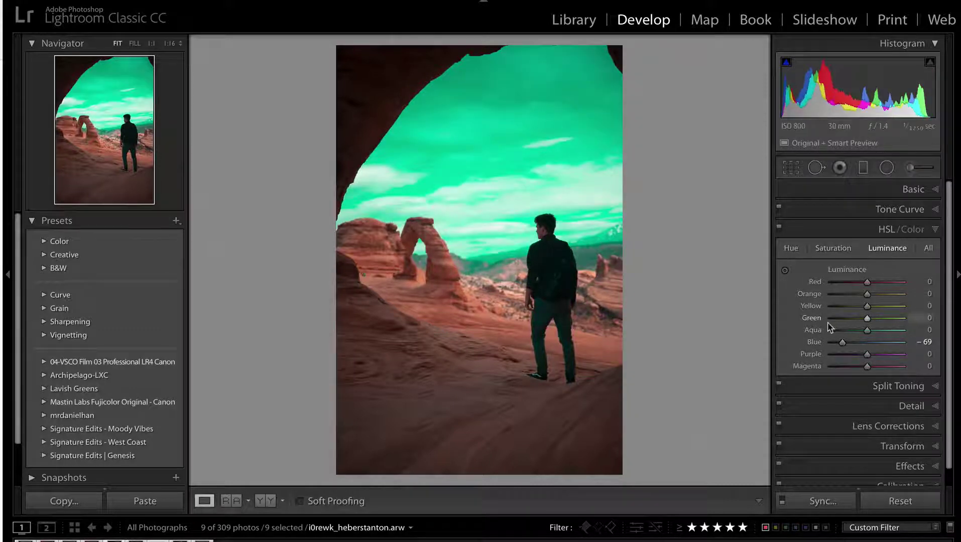
click(846, 330)
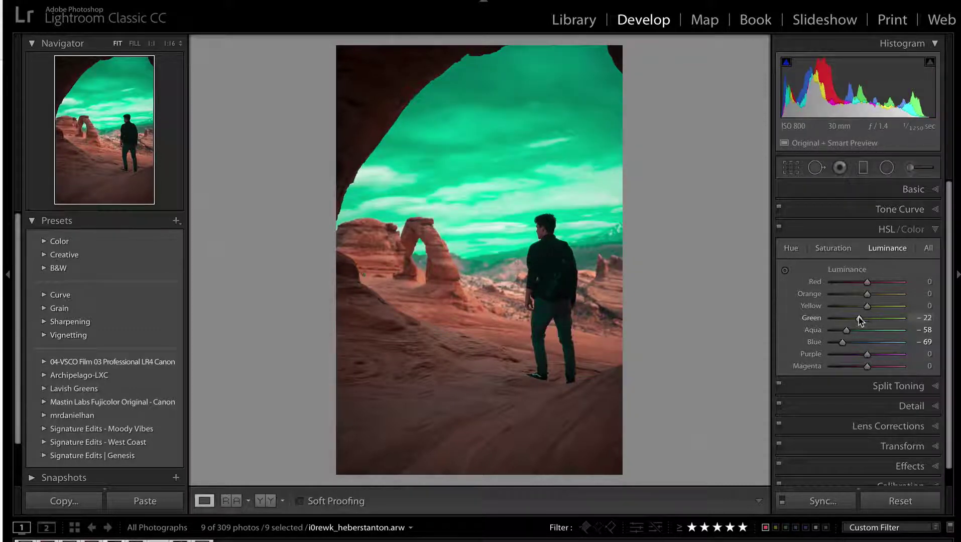
key(ctrl+alt+shift+period)
key(ctrl+alt+shift+period)
key(ctrl+alt+shift+period)
key(ctrl+alt+shift+period)
key(ctrl+alt+shift+period)
key(ctrl+alt+shift+period)
key(ctrl+alt+shift+comma)
key(ctrl+alt+shift+comma)
key(ctrl+alt+shift+comma)
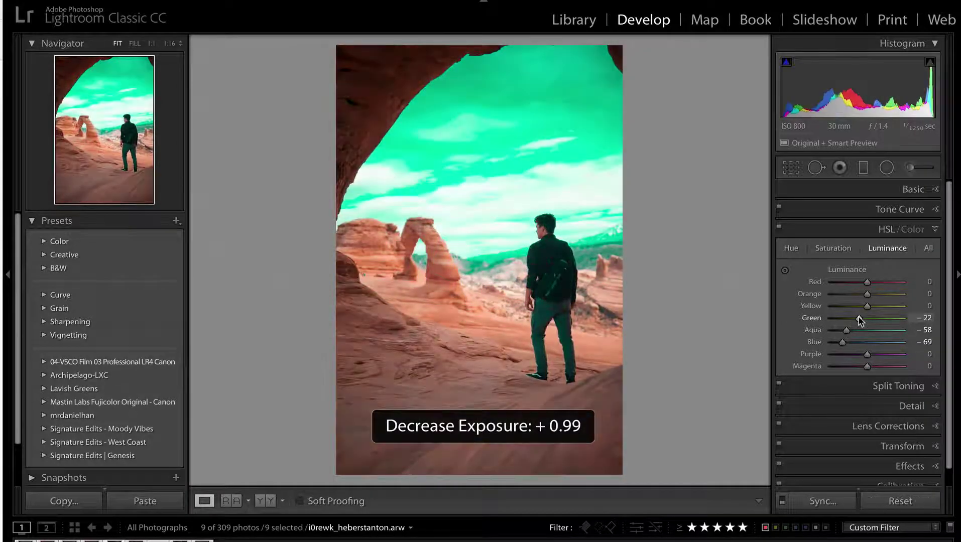
click(855, 342)
click(856, 331)
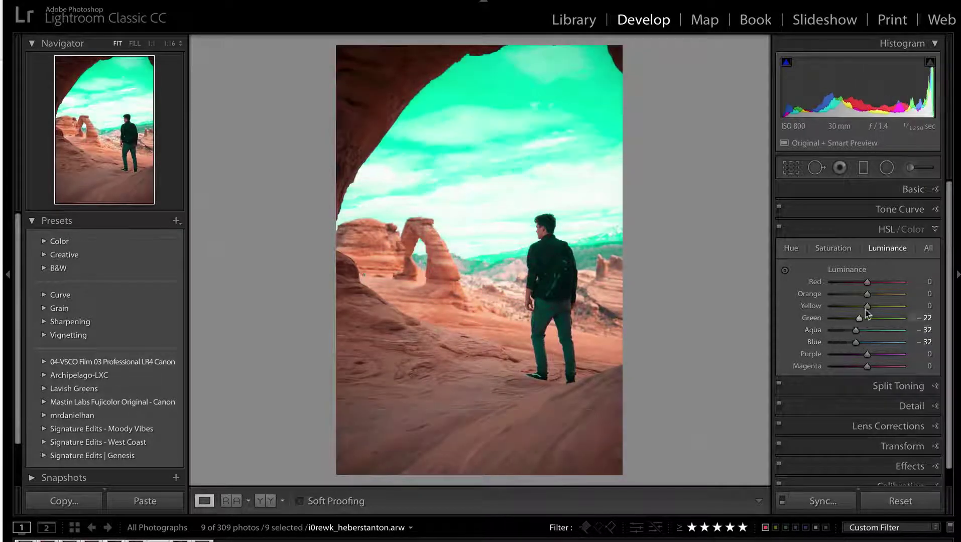
Set the HSL Aqua hue to -26 and Blue hue to -29
click(791, 248)
click(846, 330)
click(845, 342)
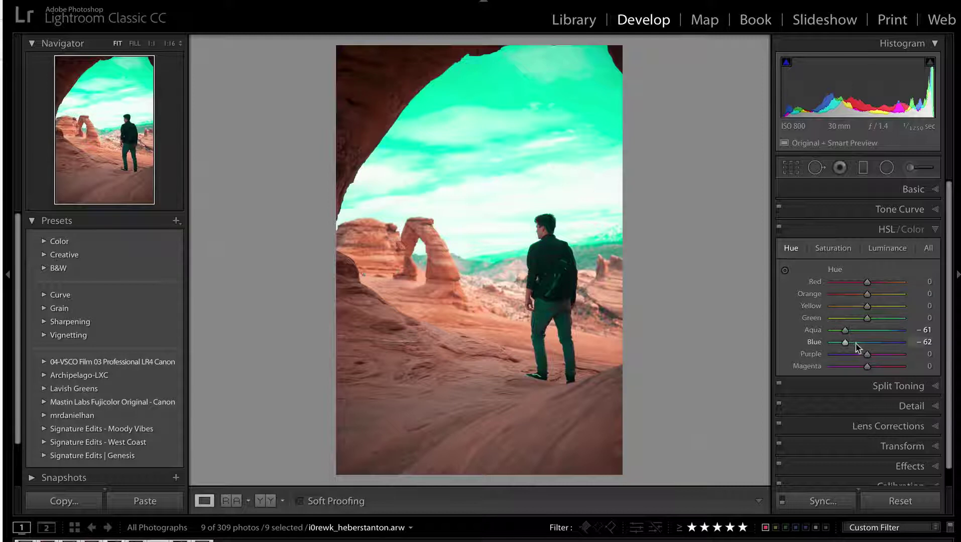
click(858, 342)
click(858, 330)
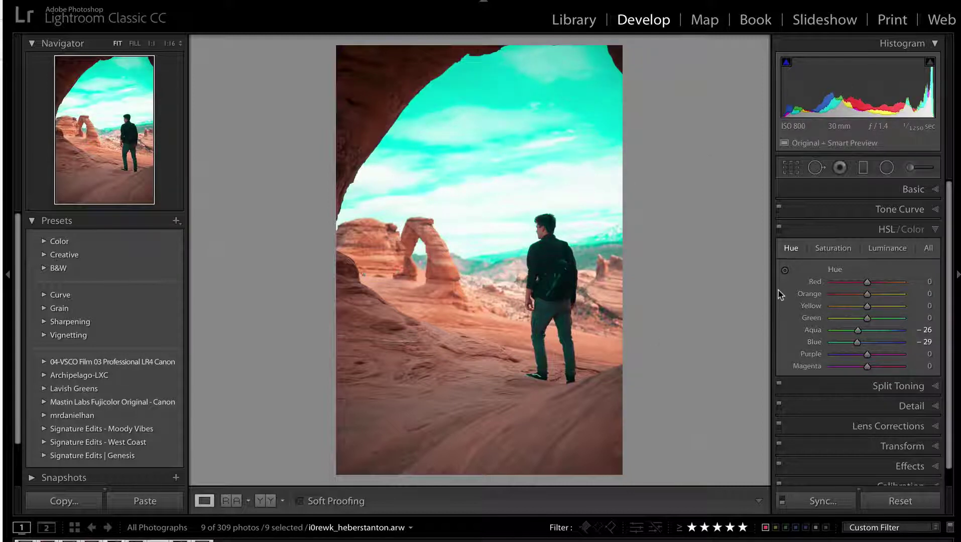
Raise the exposure and boost Orange saturation to +77, then go to the sand-dune photo
key(shift+equal)
click(833, 248)
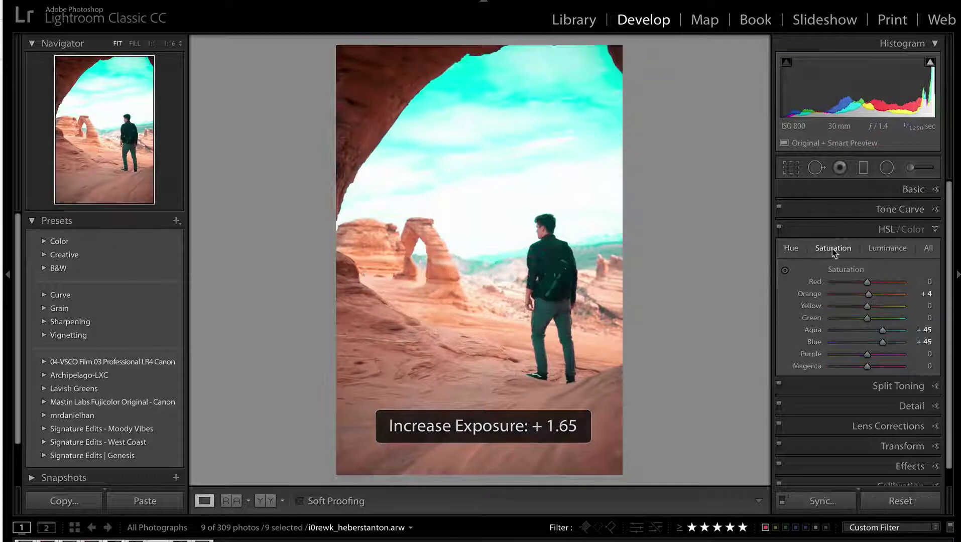
drag(874, 295, 895, 294)
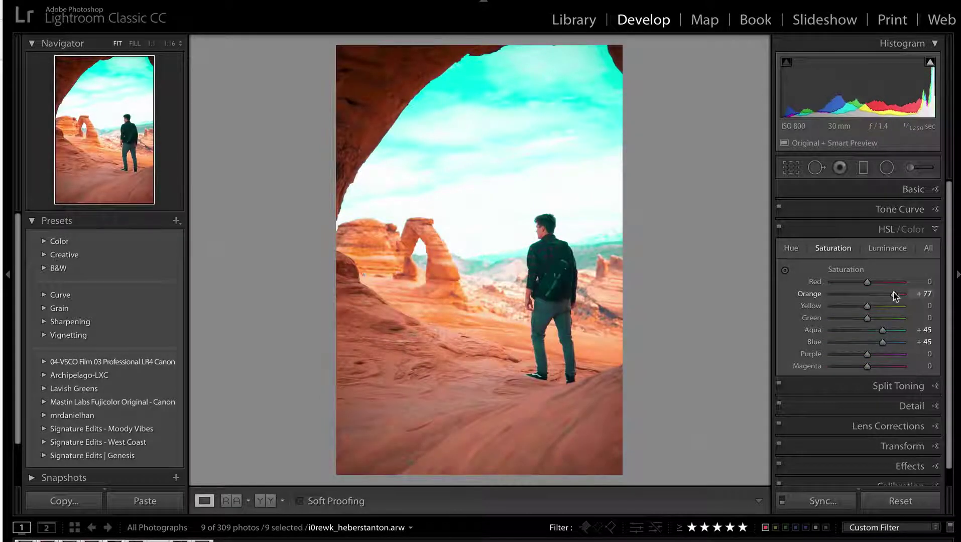
key(Right)
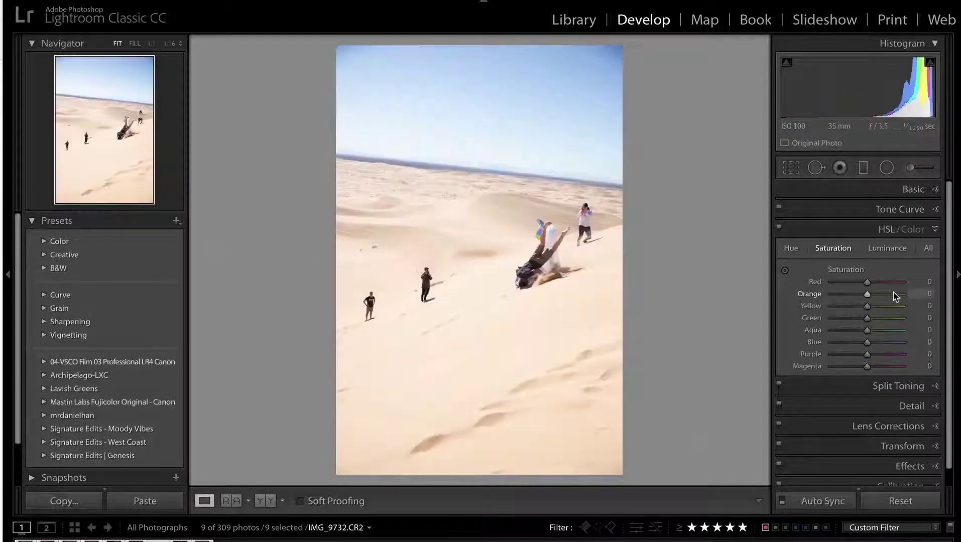
Paste the teal grade onto the next two photos
key(ctrl+shift+v)
key(Right)
key(ctrl+shift+v)
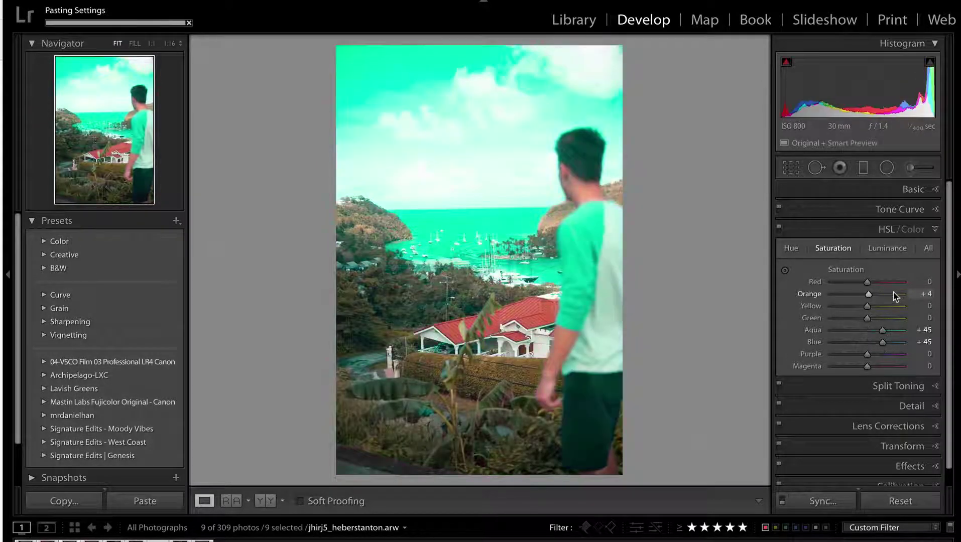
key(Right)
Paste the grade onto the rocks photo and pull its Aqua and Blue hues toward neutral
key(ctrl+shift+v)
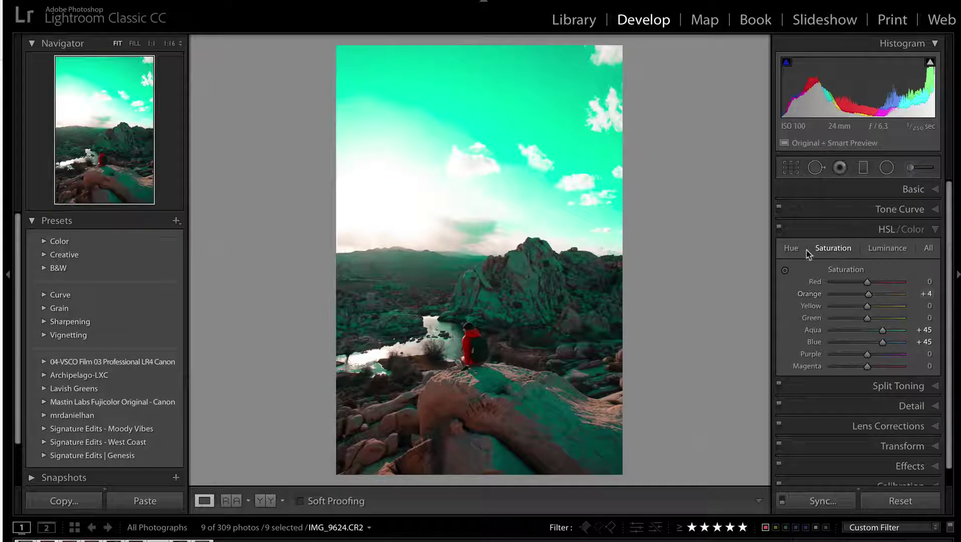
click(791, 248)
drag(845, 330, 858, 346)
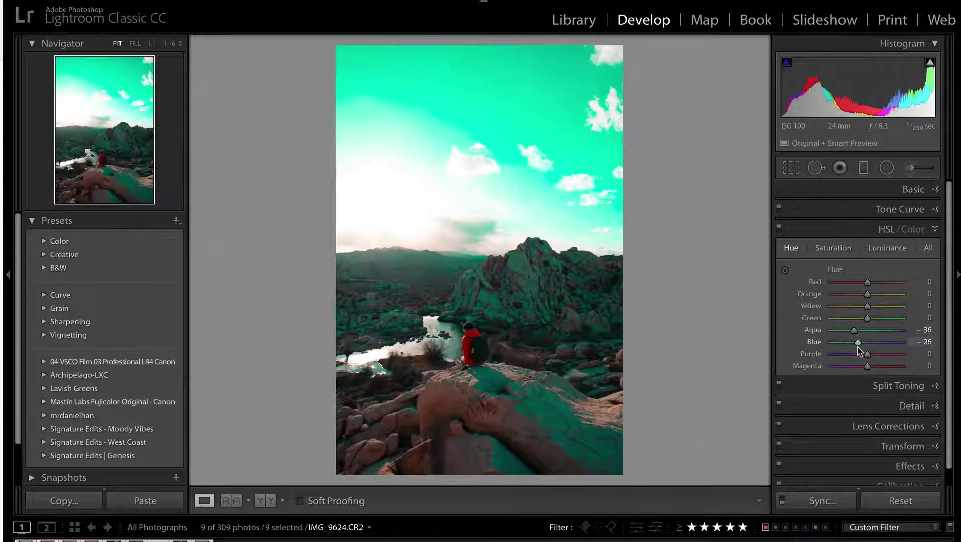
Paste the grade onto the portrait, set white balance to Auto and exposure to +0.33
key(Right)
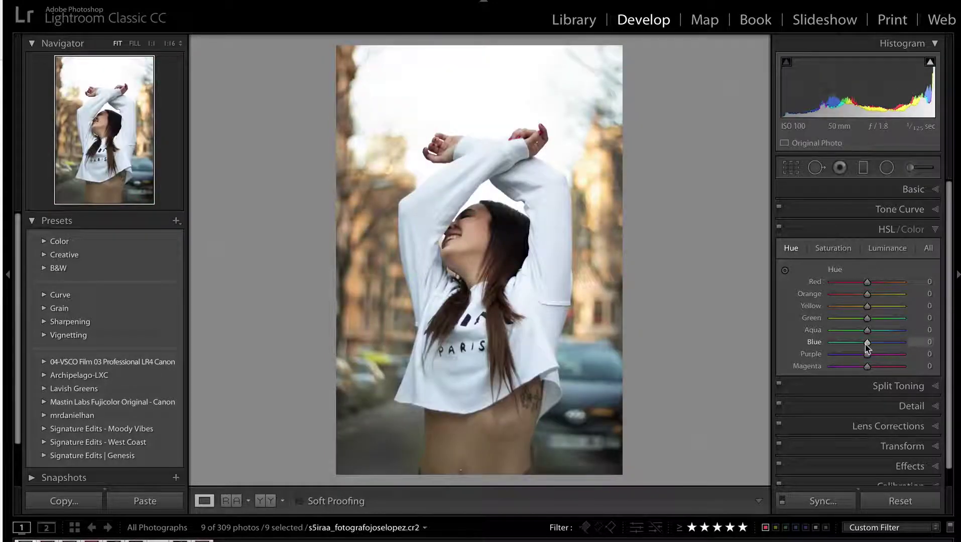
key(ctrl+shift+v)
click(913, 190)
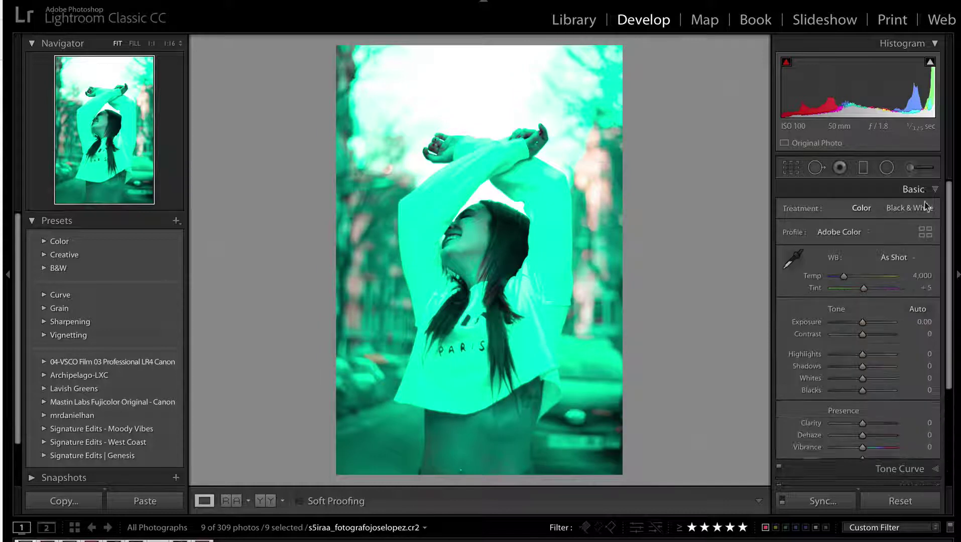
click(898, 257)
click(898, 259)
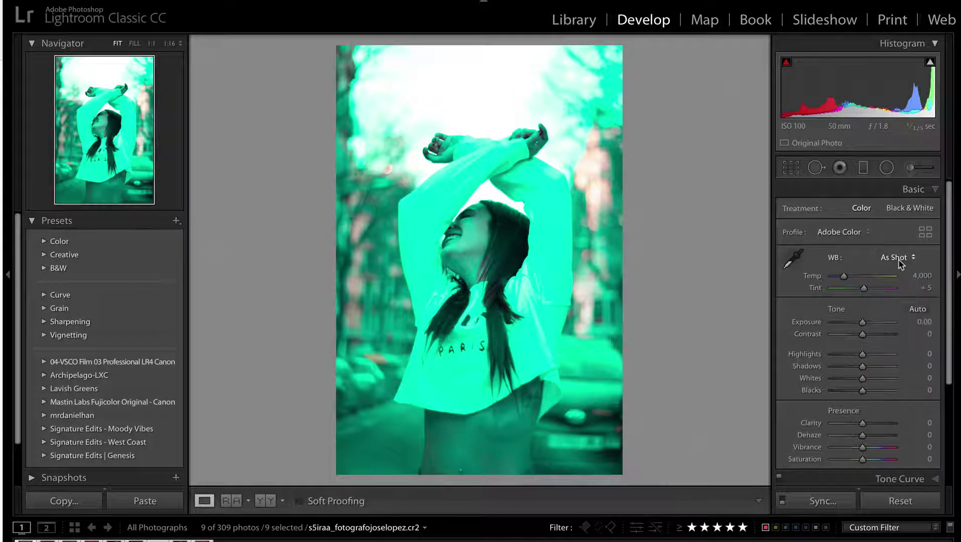
click(899, 259)
click(899, 266)
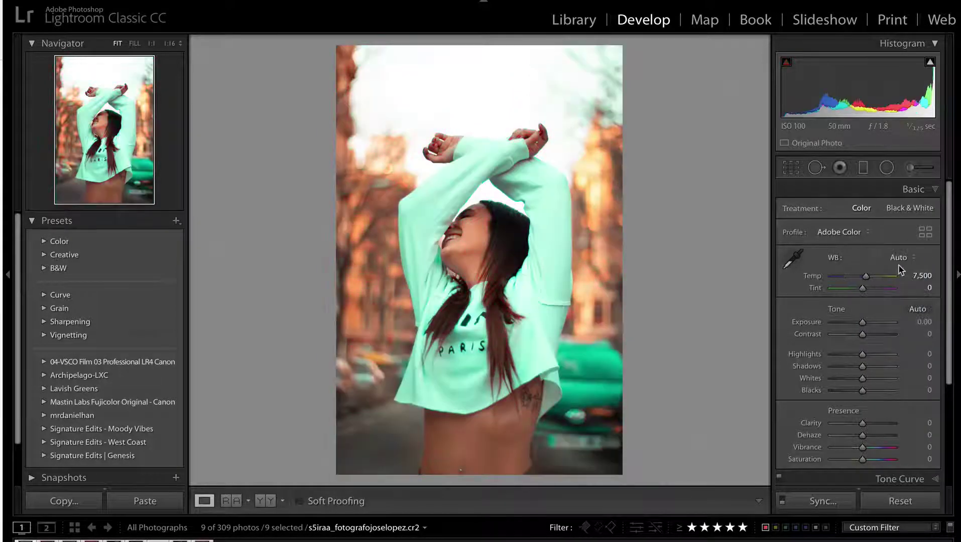
key(equal)
scroll(869, 367, down, 3)
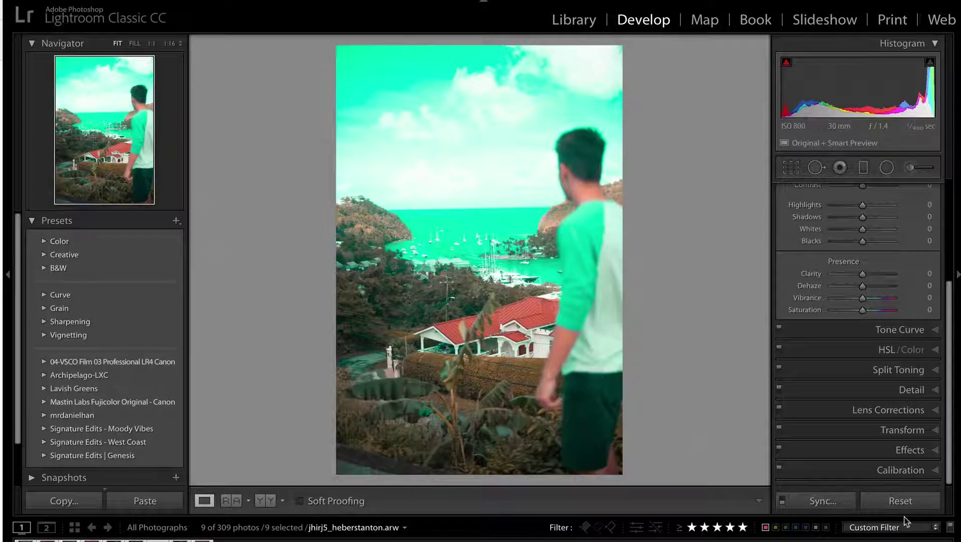
Reset the island photo, set Blue Primary Hue -100, Red Primary Hue +77, and temperature 6,789
click(900, 501)
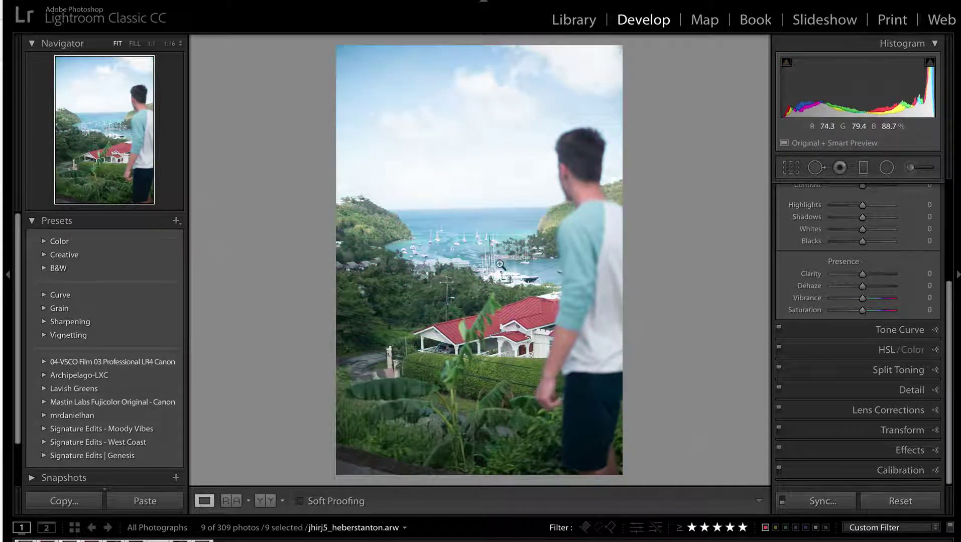
click(901, 471)
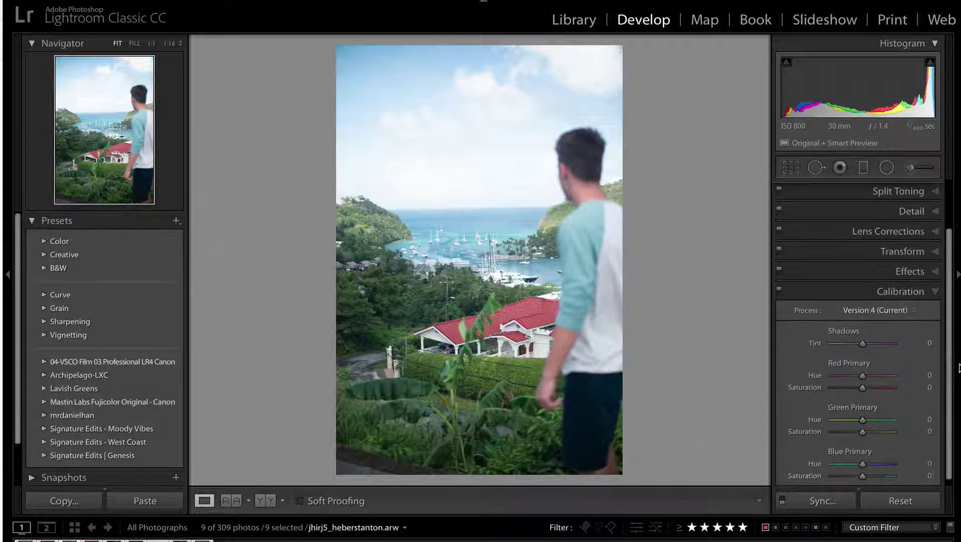
drag(862, 464, 746, 466)
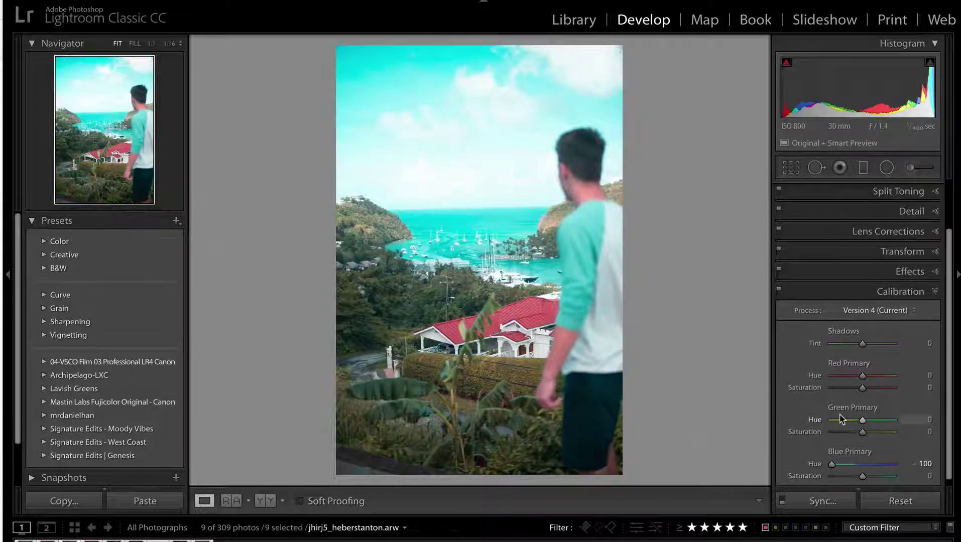
drag(863, 376, 887, 376)
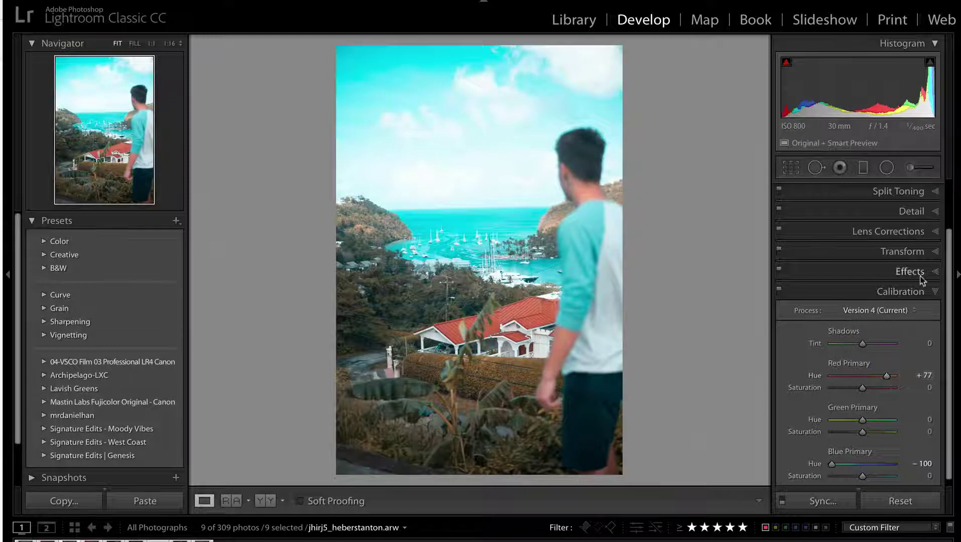
scroll(921, 266, up, 3)
click(923, 191)
drag(872, 275, 862, 280)
Set the HSL Blue hue to -43 and raise Aqua and Blue saturation to +54 and +59
scroll(858, 278, down, 3)
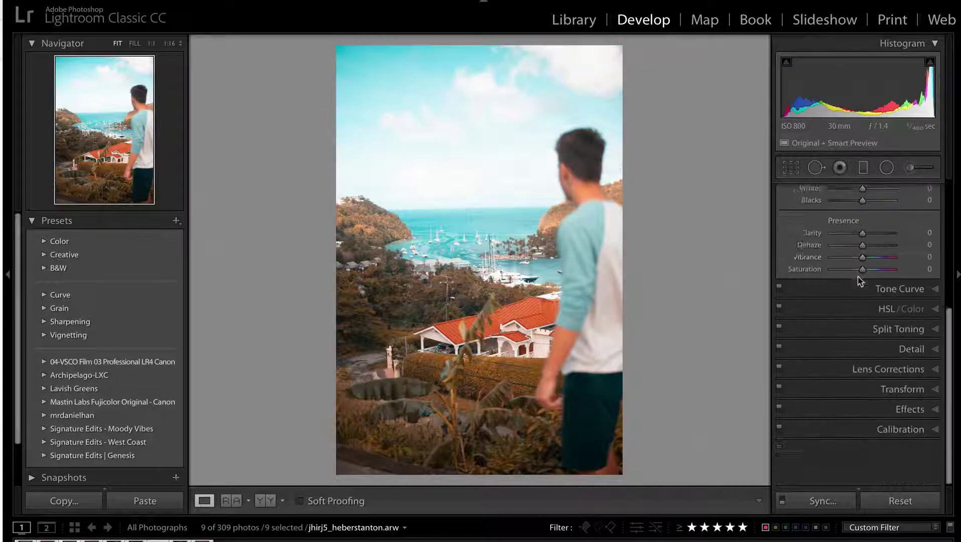
click(826, 352)
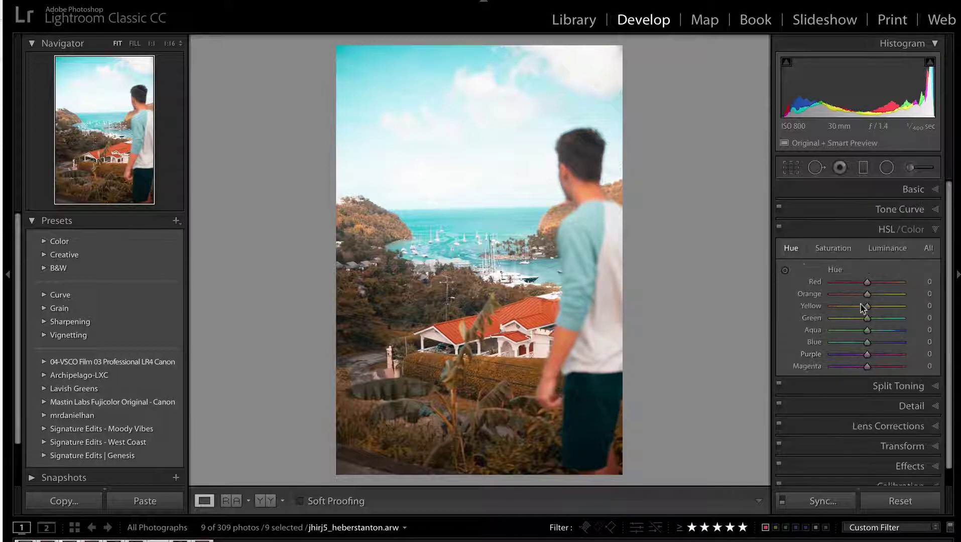
drag(858, 341, 852, 343)
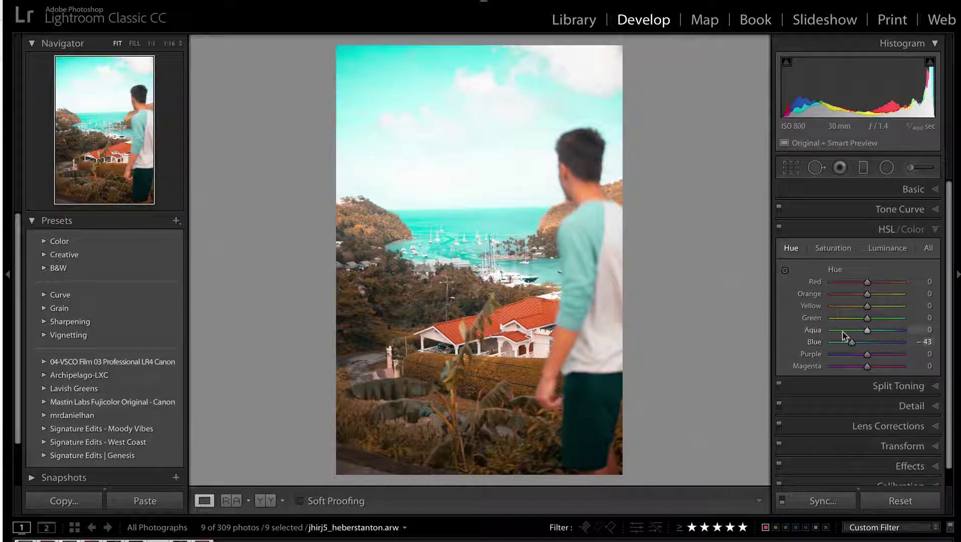
click(834, 248)
drag(878, 341, 886, 331)
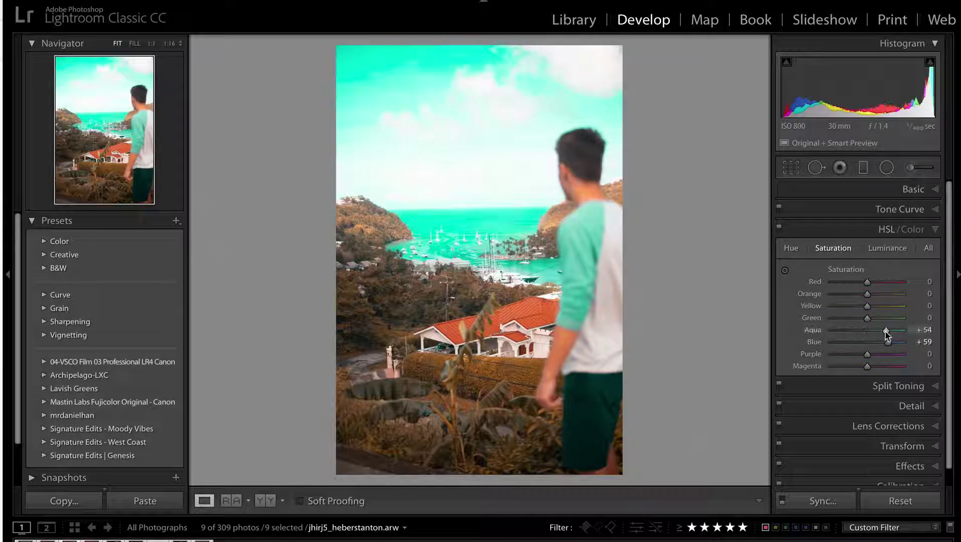
Raise Orange luminance to +23, keep exposure at 0, and copy the develop settings
click(884, 249)
mouse_move(867, 295)
mouse_down()
mouse_move(884, 295)
mouse_move(875, 294)
mouse_up()
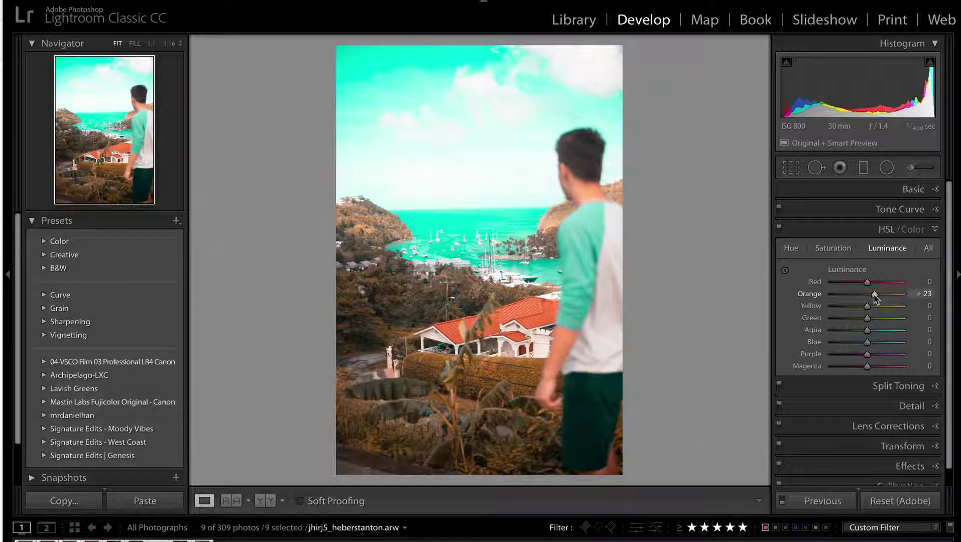
key(minus)
key(minus)
key(equal)
key(equal)
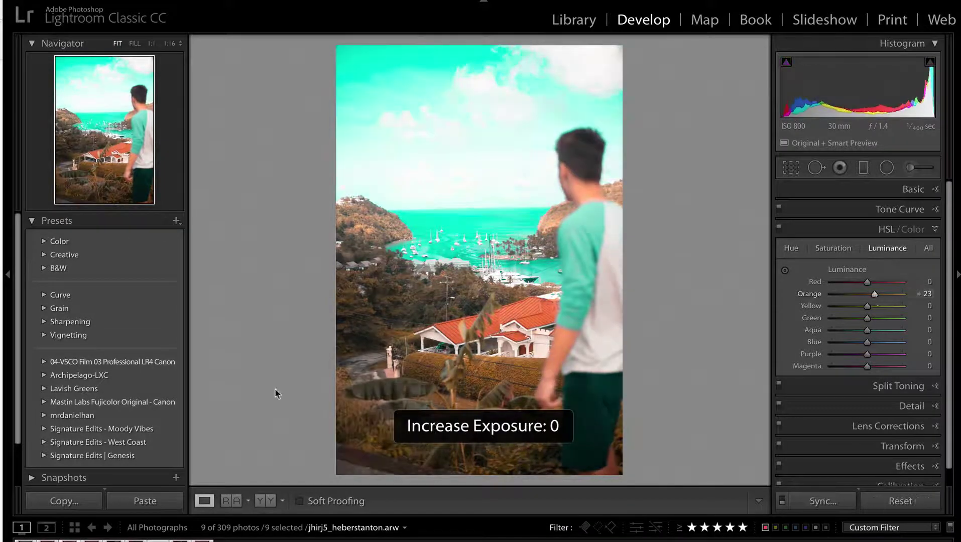
key(ctrl+shift+c)
Create a User Presets develop preset named 'Orange And Teal VIBES!' from the current grade
key(Return)
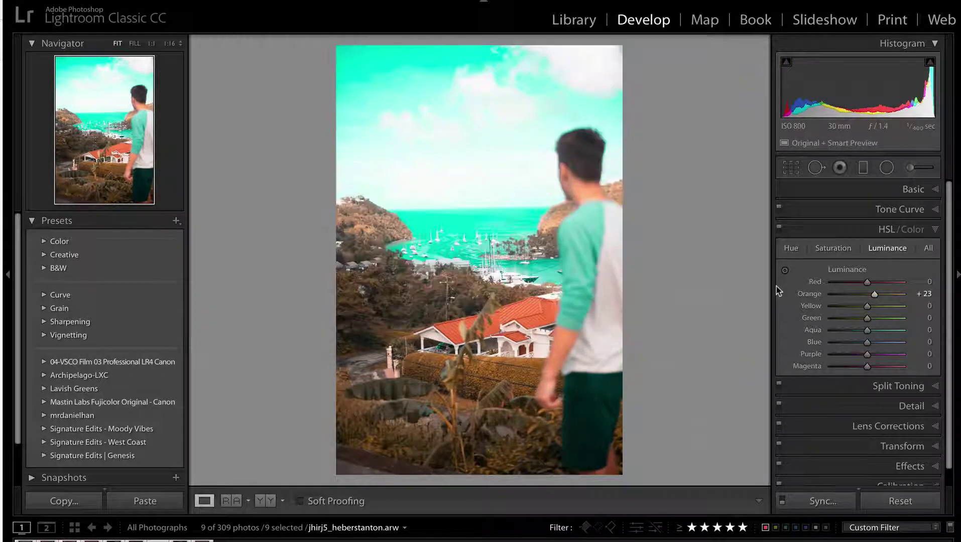
click(176, 221)
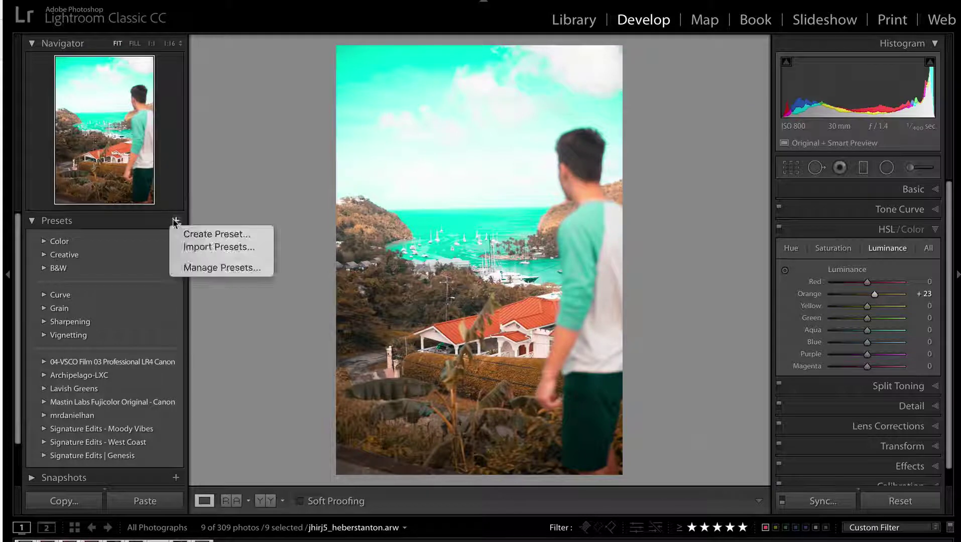
click(209, 236)
text(O)
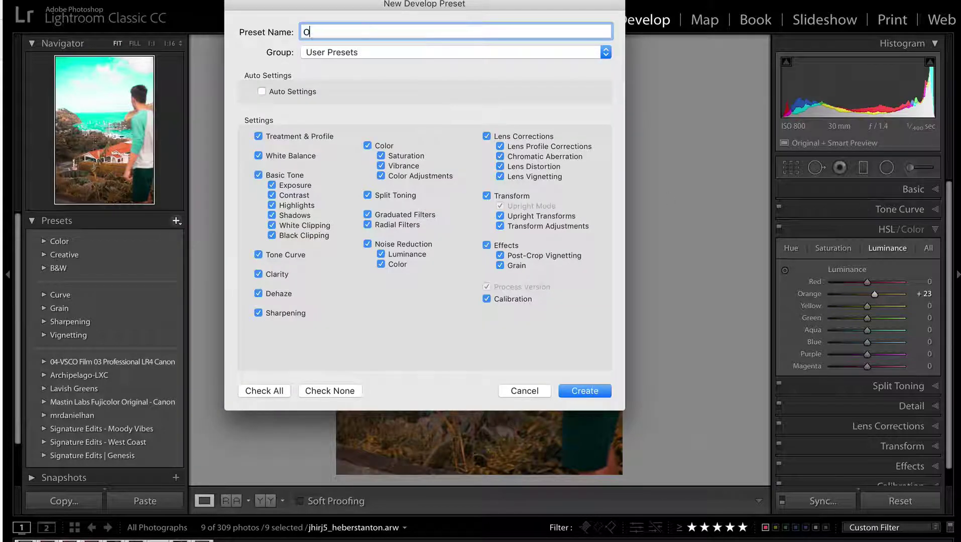
text(range And Teal VIBES!)
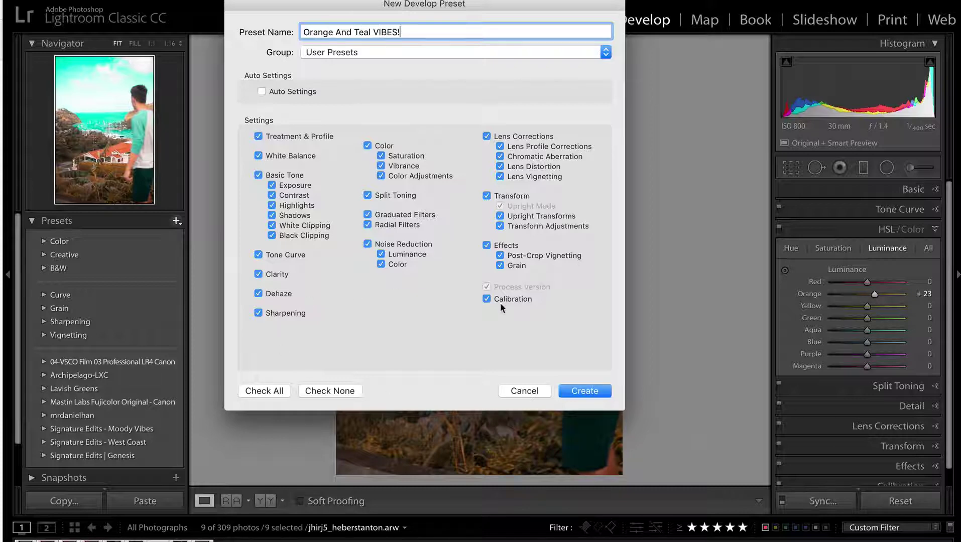
click(592, 391)
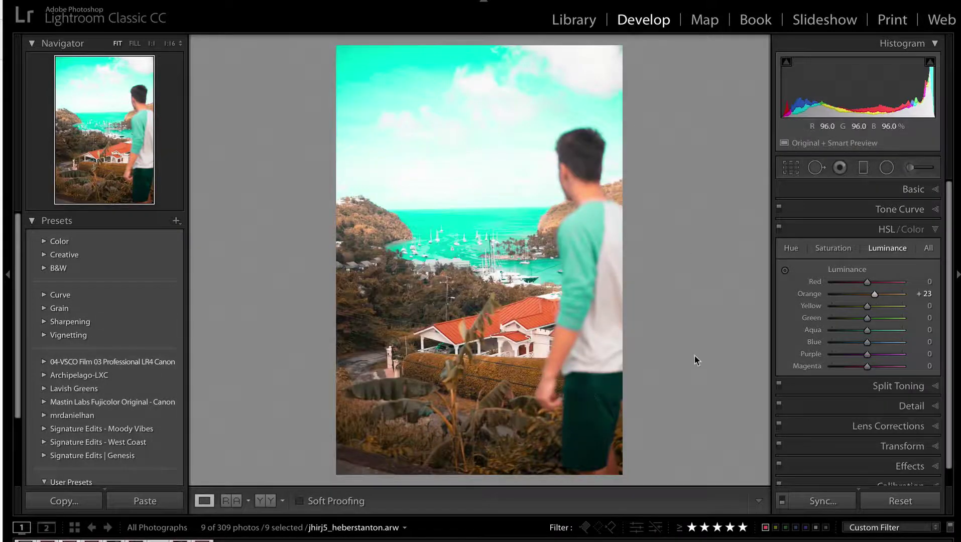